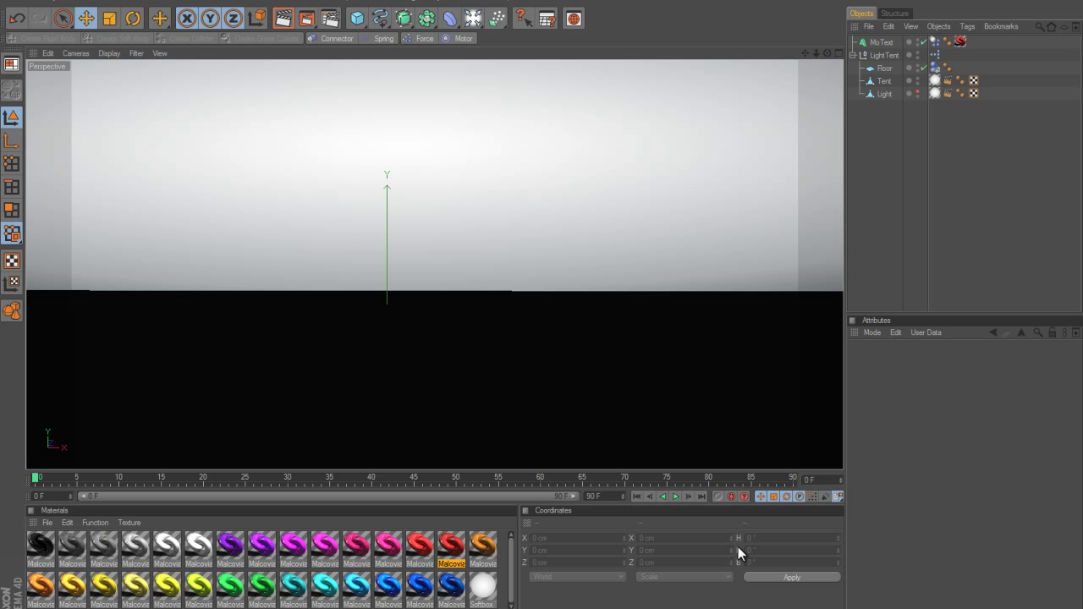
# Step: Play the TheSquareDisk animation, pausing and resuming to watch the letters fall and scatter
pyautogui.click(677, 496)
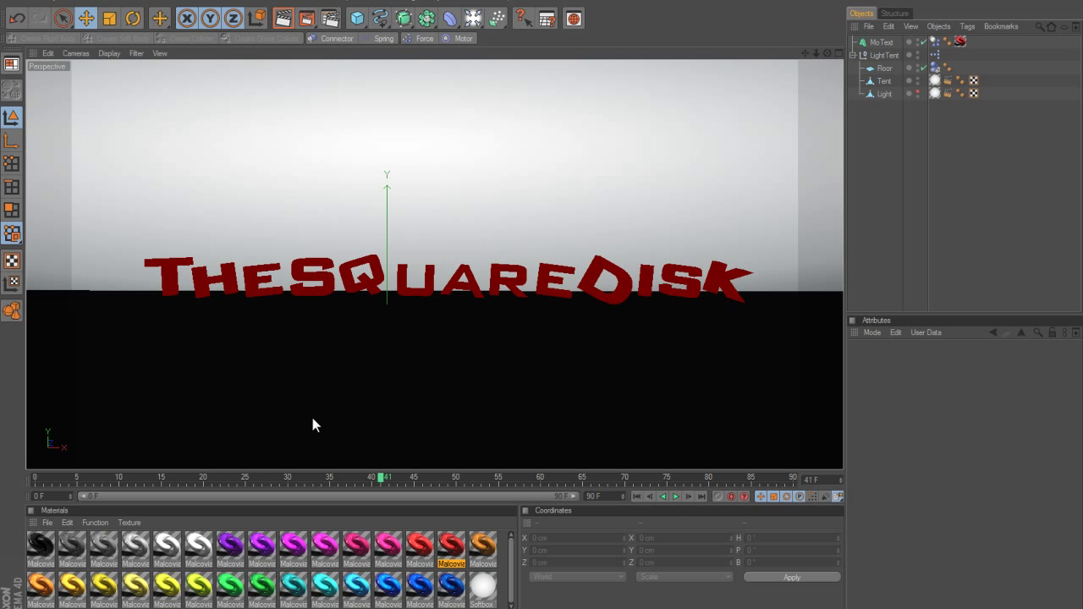
pyautogui.click(677, 496)
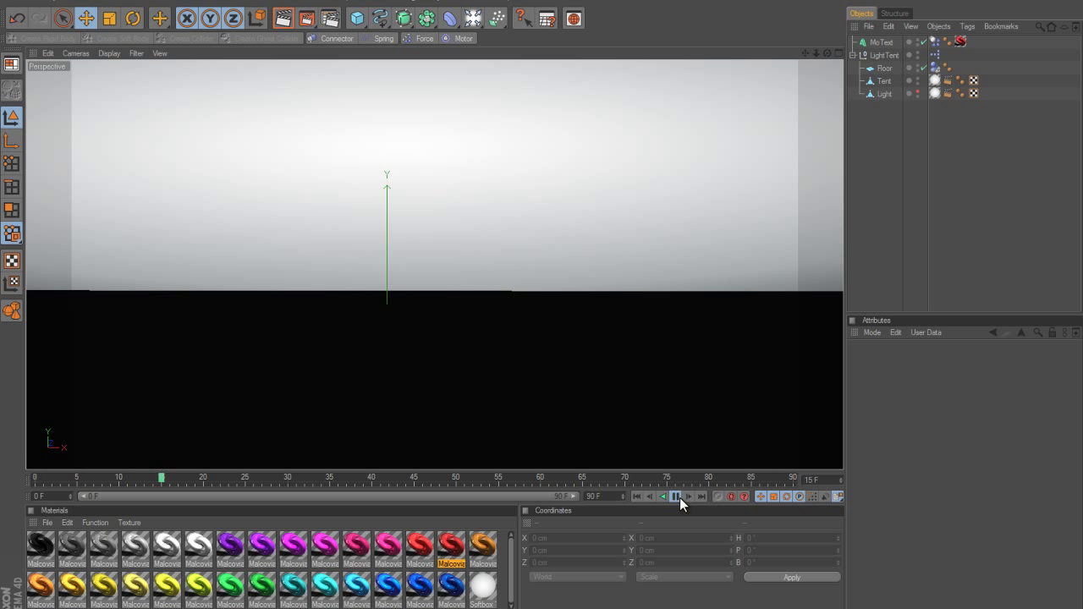
pyautogui.click(675, 496)
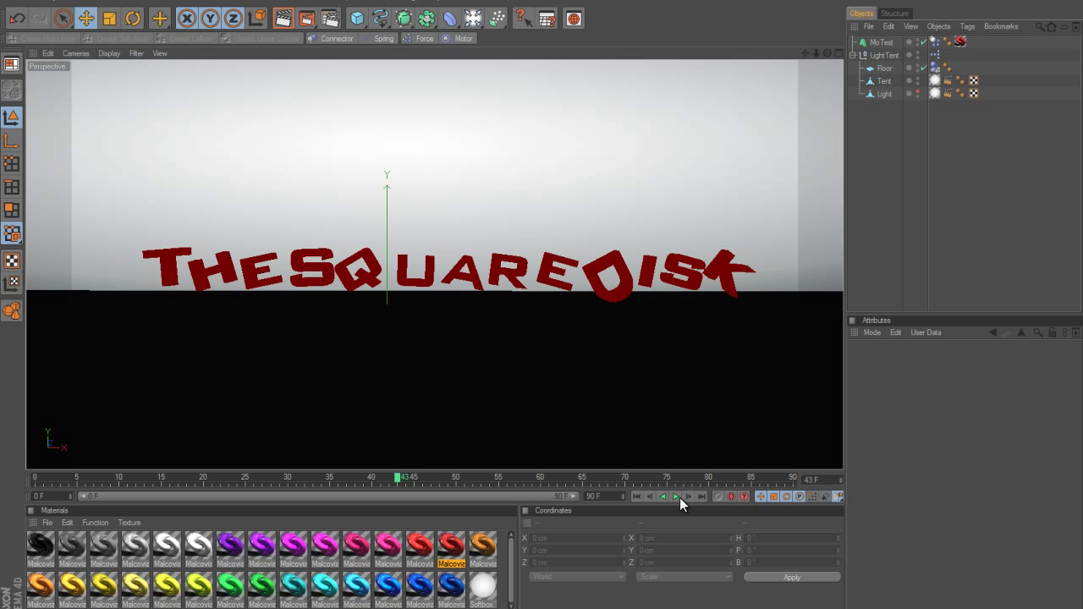
pyautogui.click(677, 497)
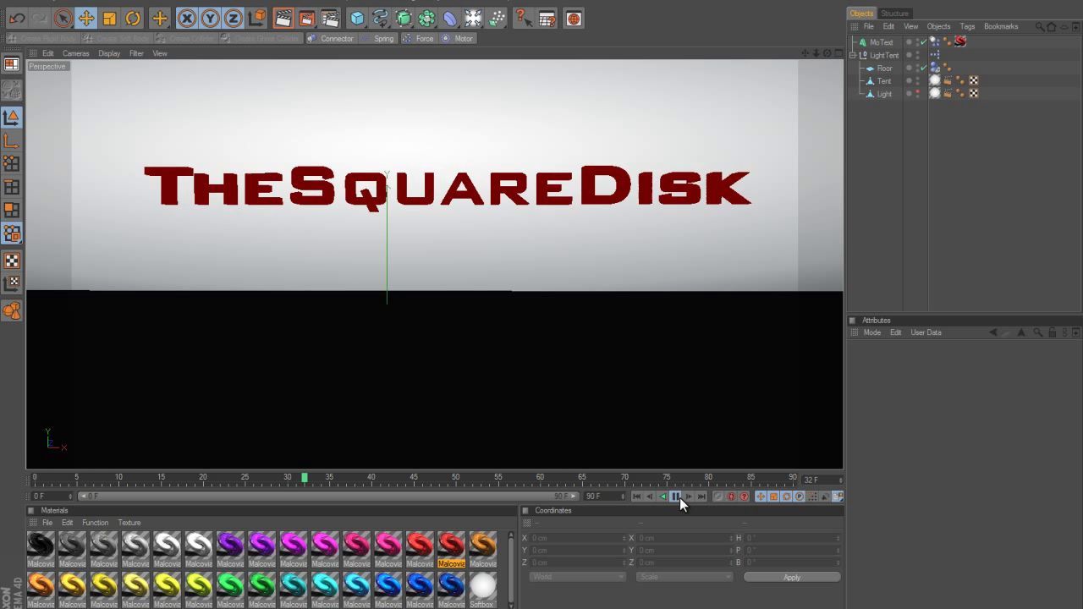
pyautogui.click(678, 496)
pyautogui.click(678, 497)
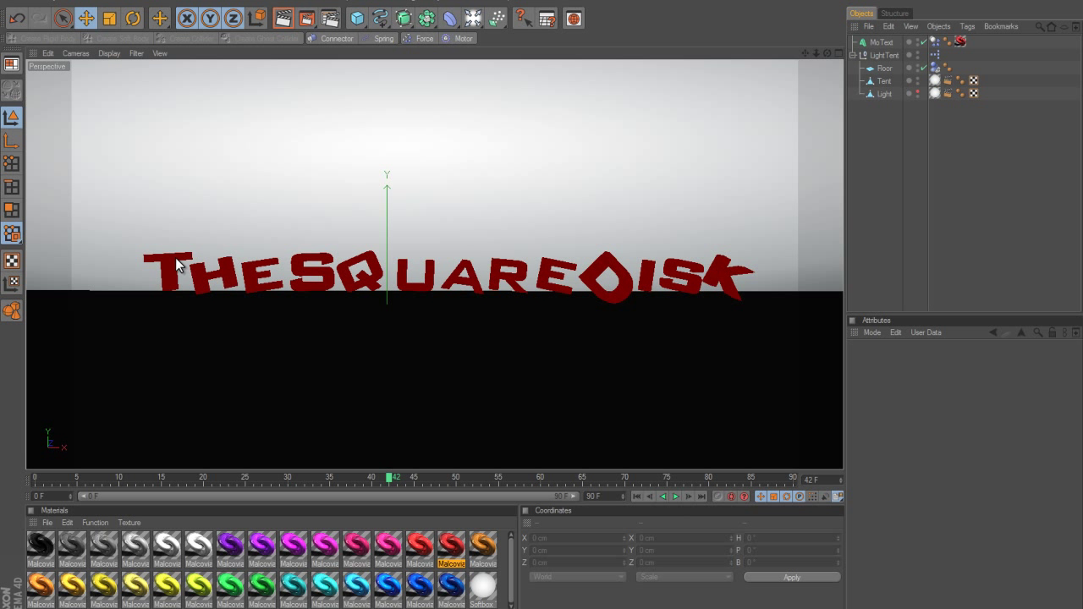
# Step: Show the project's Dynamics settings: Time Scale 100 % and Gravity 1000 cm
pyautogui.click(36, 2)
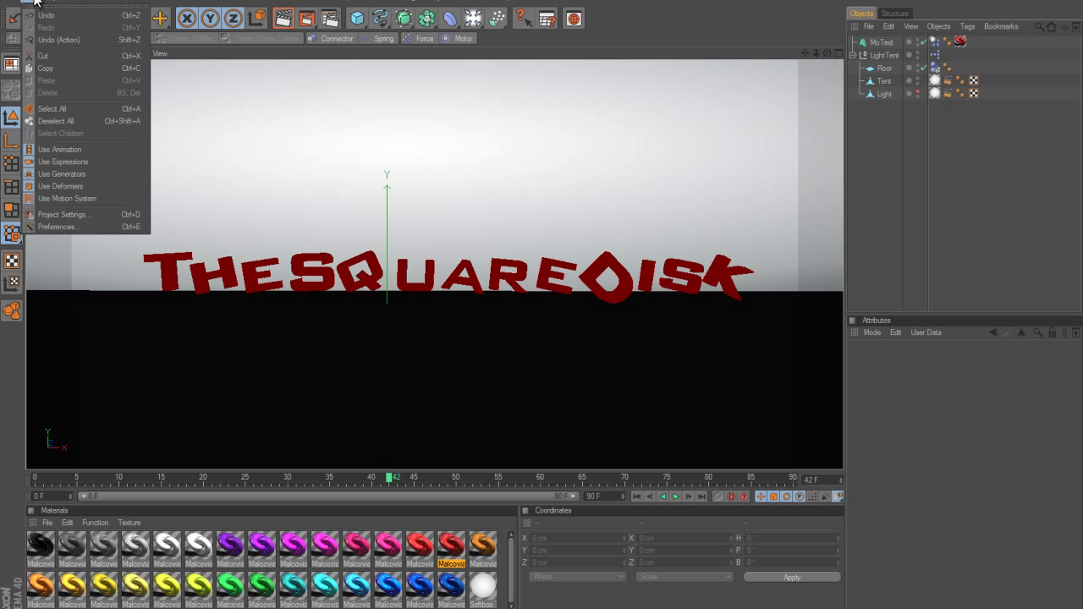
pyautogui.click(64, 214)
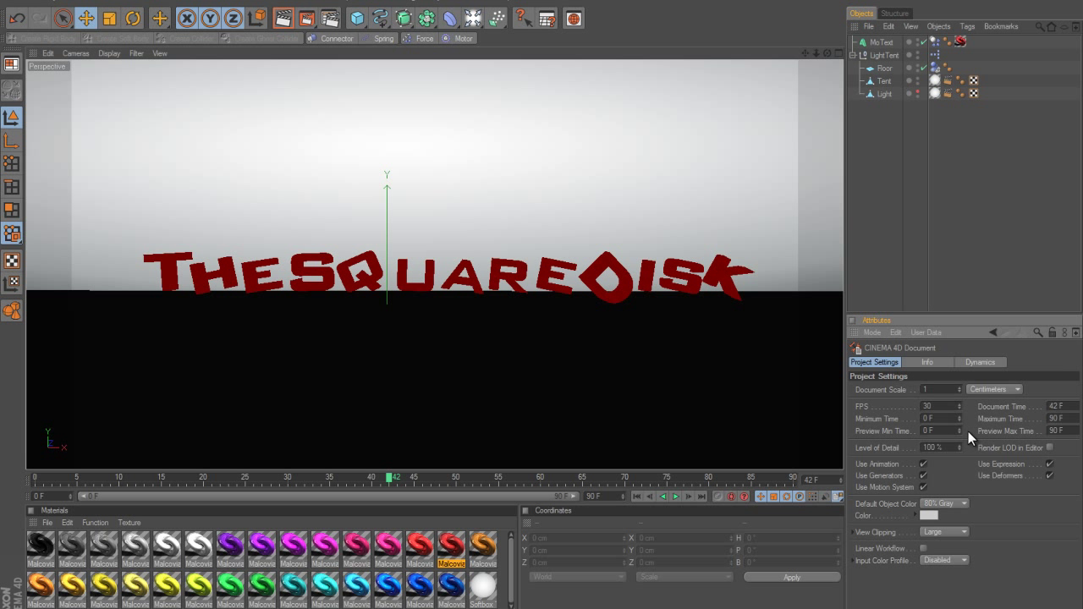
pyautogui.click(968, 363)
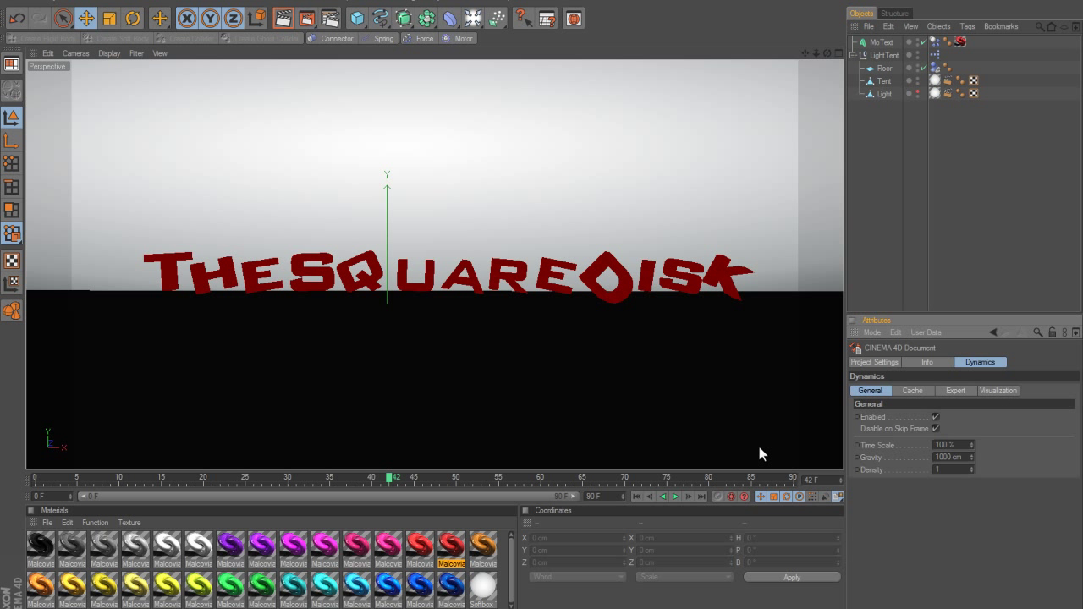
# Step: Open the Timeline with Shift+F3, place it above the viewport, and rewind to frame 0
pyautogui.hotkey('shift', 'F3')
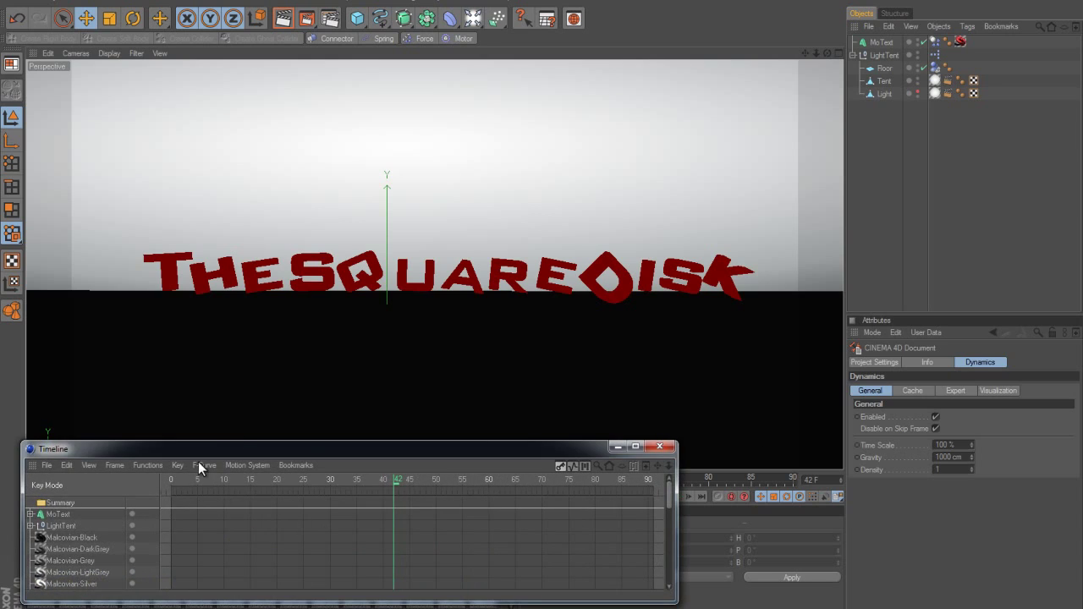
pyautogui.moveTo(303, 451)
pyautogui.mouseDown()
pyautogui.moveTo(380, 422)
pyautogui.moveTo(312, 418)
pyautogui.moveTo(296, 455)
pyautogui.mouseUp()
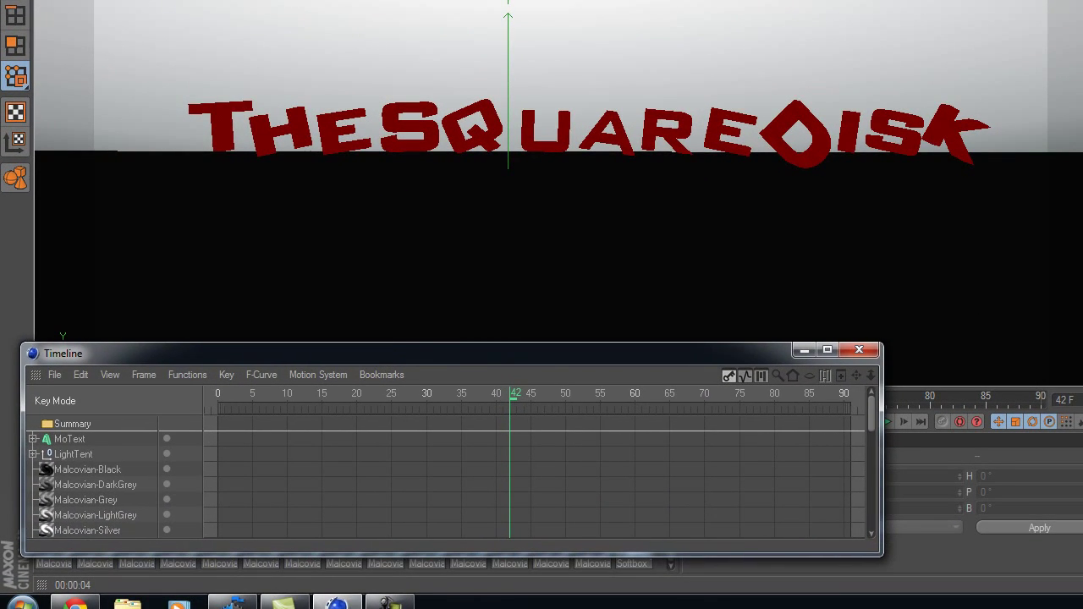
pyautogui.moveTo(422, 345); pyautogui.dragTo(432, 505)
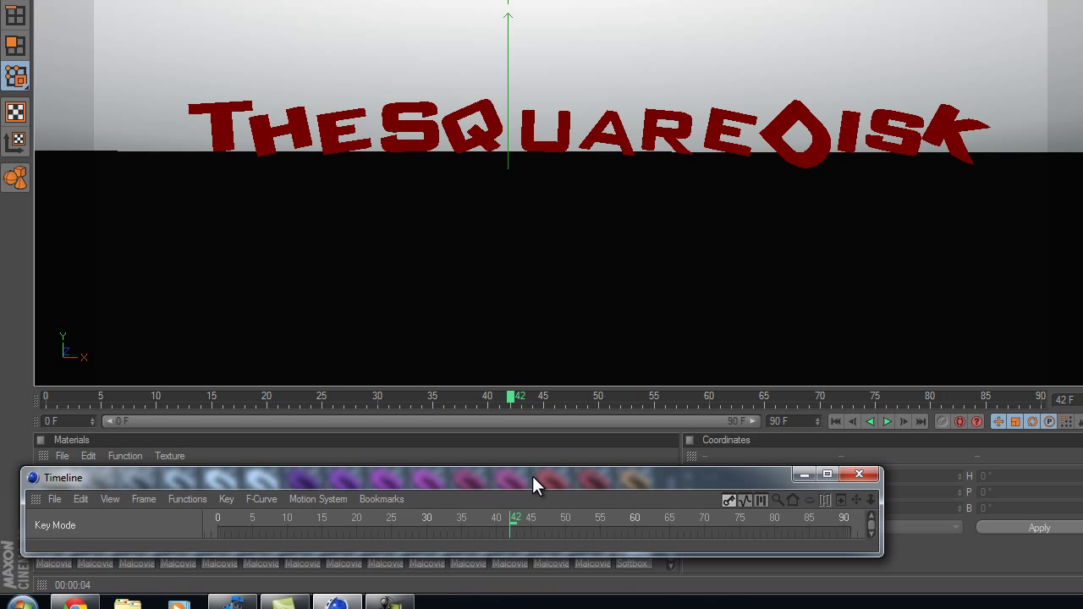
pyautogui.moveTo(532, 473); pyautogui.dragTo(522, 296)
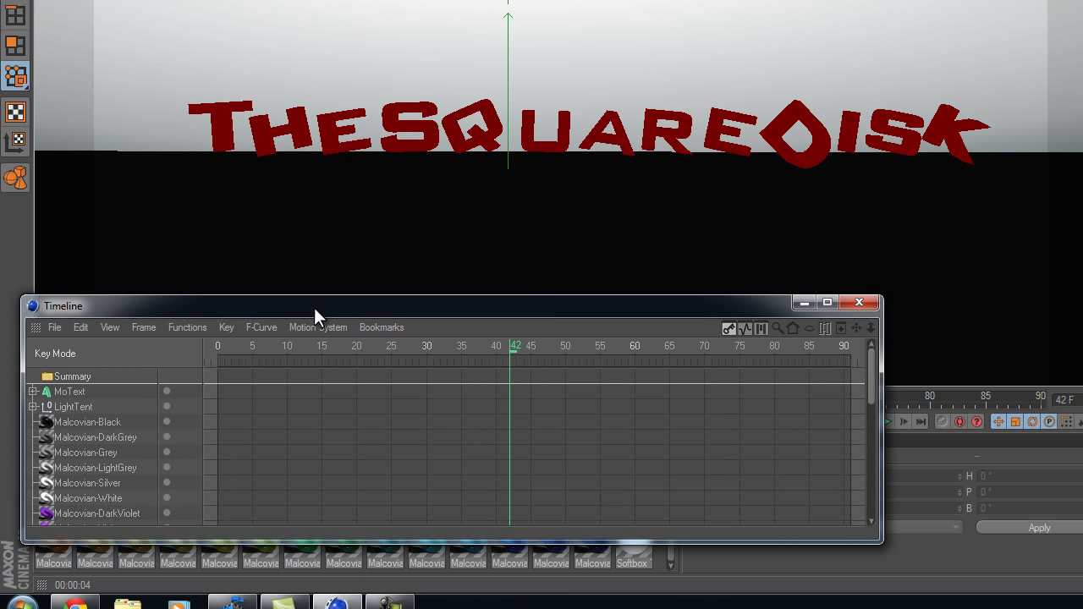
pyautogui.moveTo(314, 307); pyautogui.dragTo(349, 64)
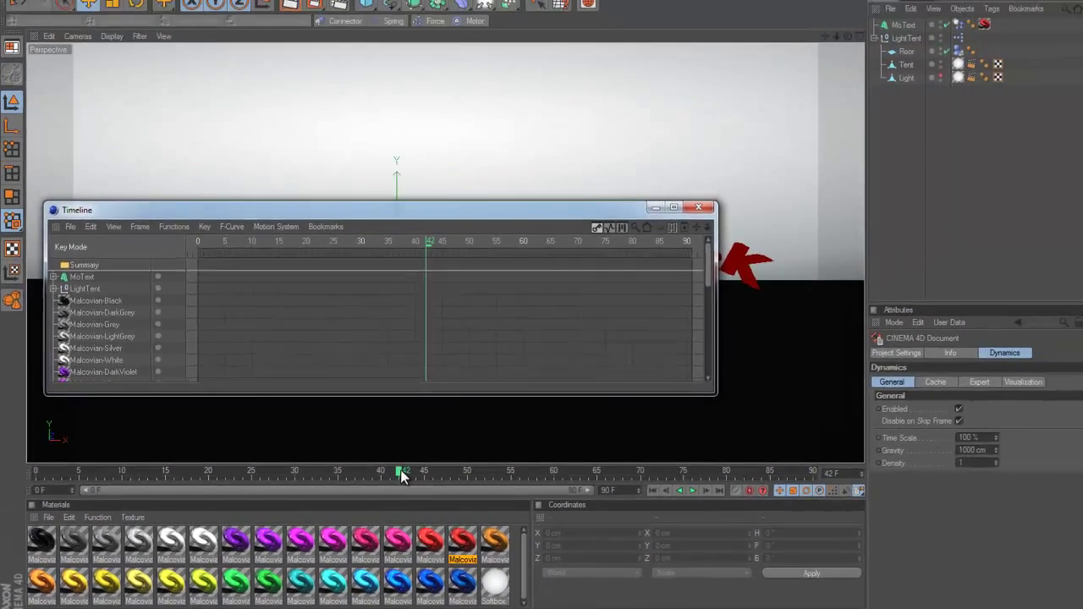
pyautogui.moveTo(511, 396); pyautogui.dragTo(0, 402)
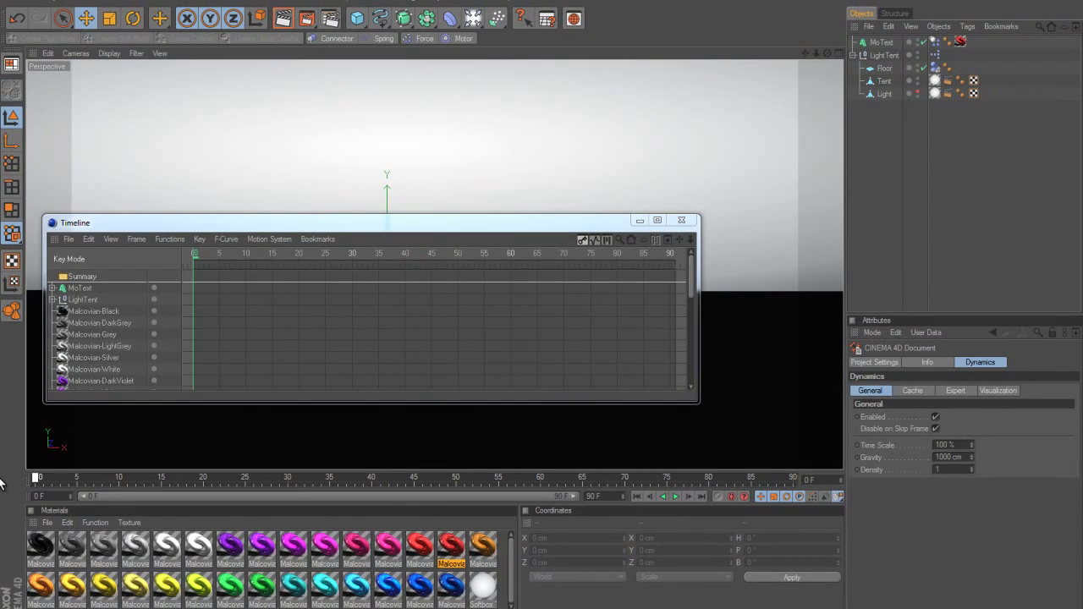
# Step: Keyframe dynamics Time Scale at 100 % on frame 0 and 3 % on frame 41
pyautogui.keyDown('ctrl'); pyautogui.click(857, 445); pyautogui.keyUp('ctrl')
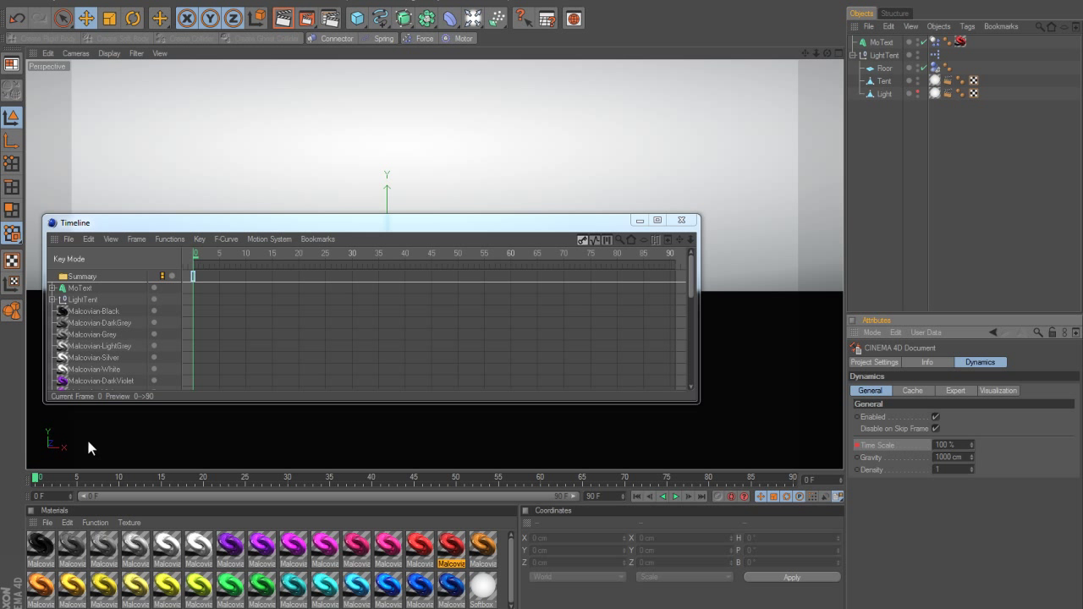
pyautogui.moveTo(35, 482); pyautogui.dragTo(204, 474)
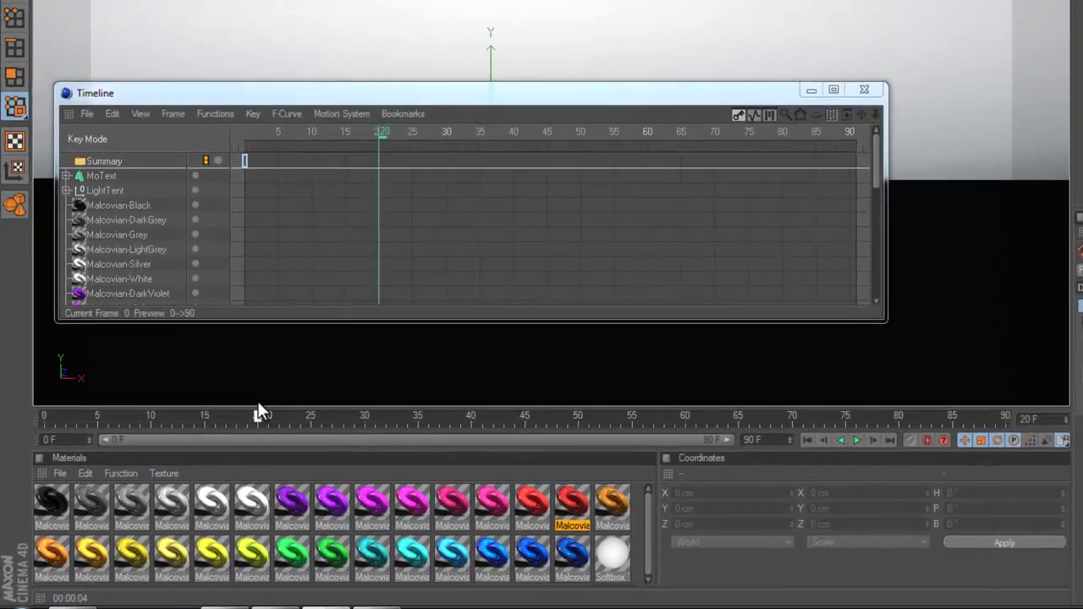
pyautogui.moveTo(261, 413); pyautogui.dragTo(502, 414)
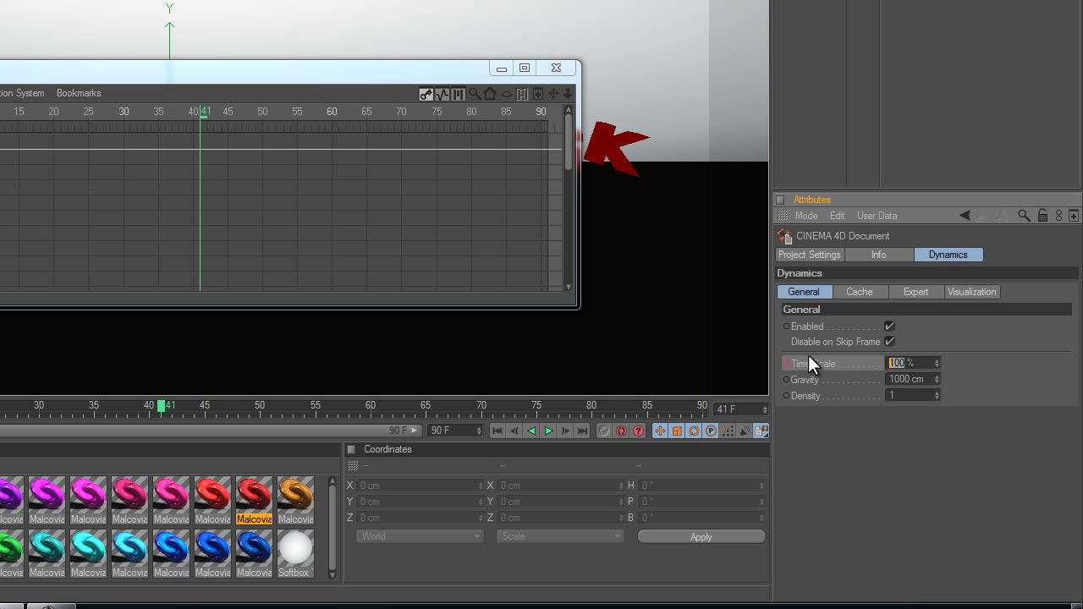
pyautogui.write('4')
pyautogui.press('BackSpace')
pyautogui.write('3')
pyautogui.press('Return')
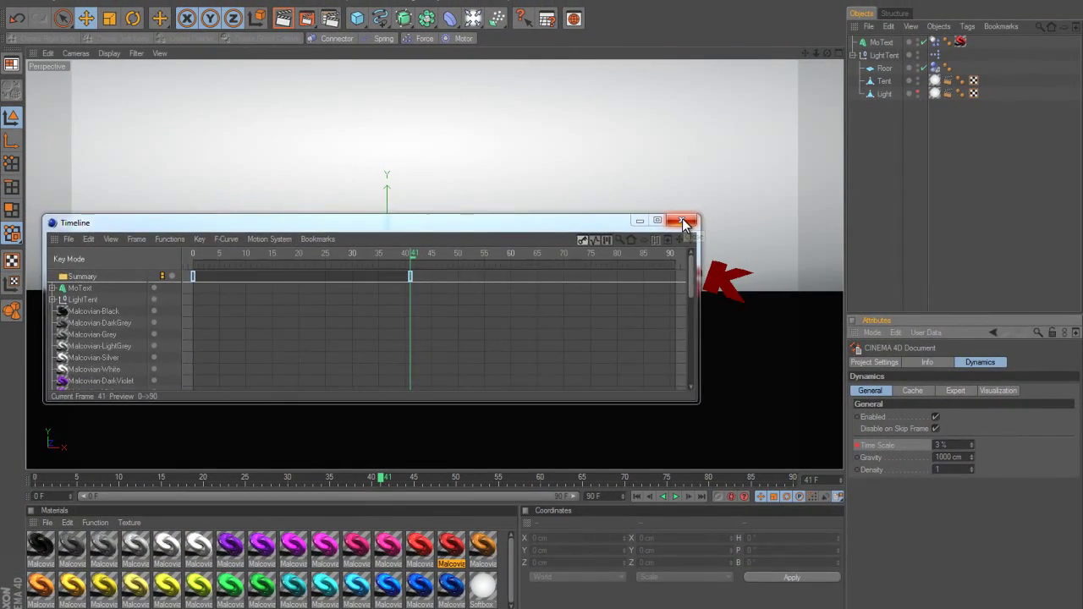
# Step: Close the Timeline, preview the letters slowing near frame 41, and rewind to frame 0
pyautogui.click(683, 221)
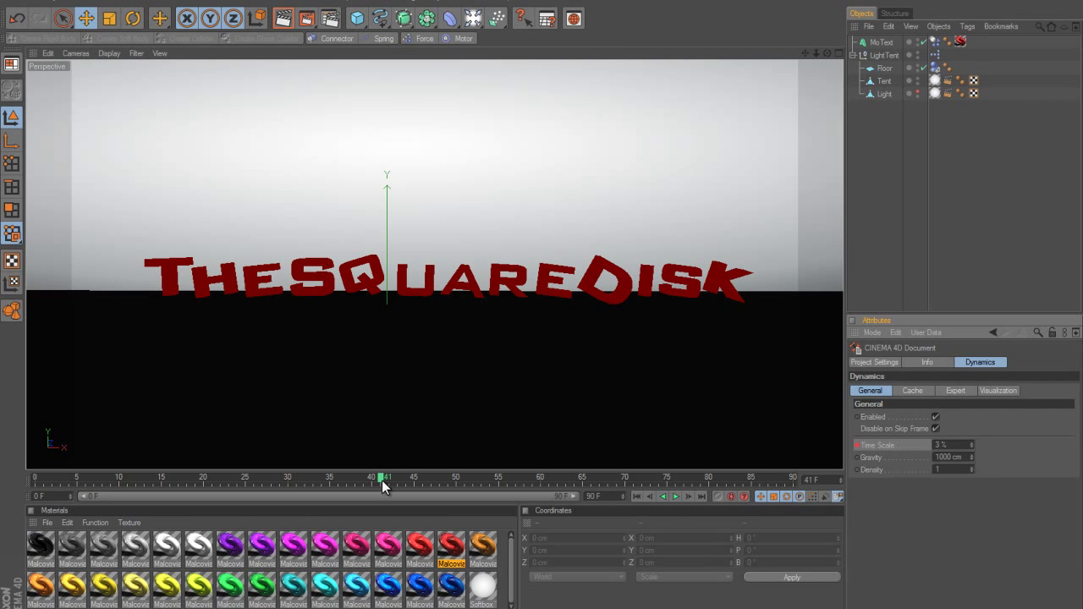
pyautogui.moveTo(382, 487); pyautogui.dragTo(278, 478)
pyautogui.click(636, 496)
pyautogui.click(674, 496)
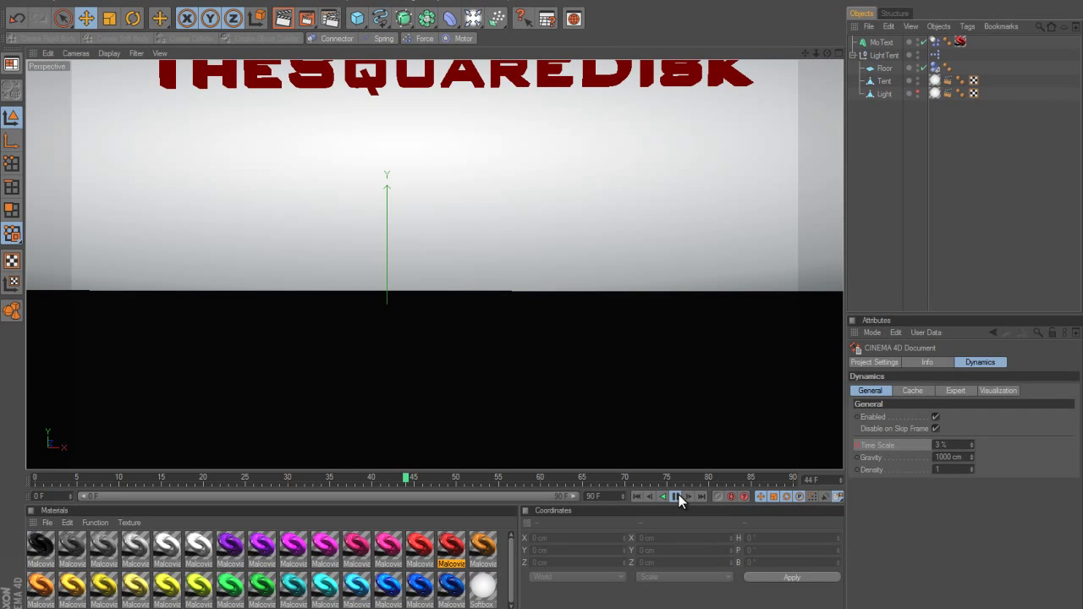
pyautogui.click(677, 497)
pyautogui.moveTo(459, 482); pyautogui.dragTo(4, 484)
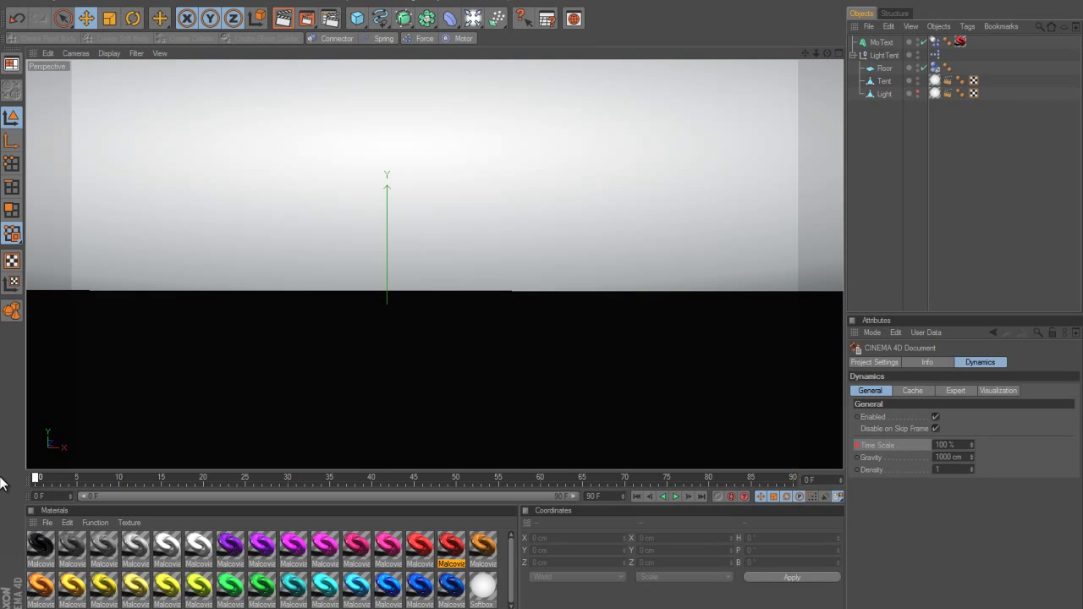
pyautogui.click(42, 4)
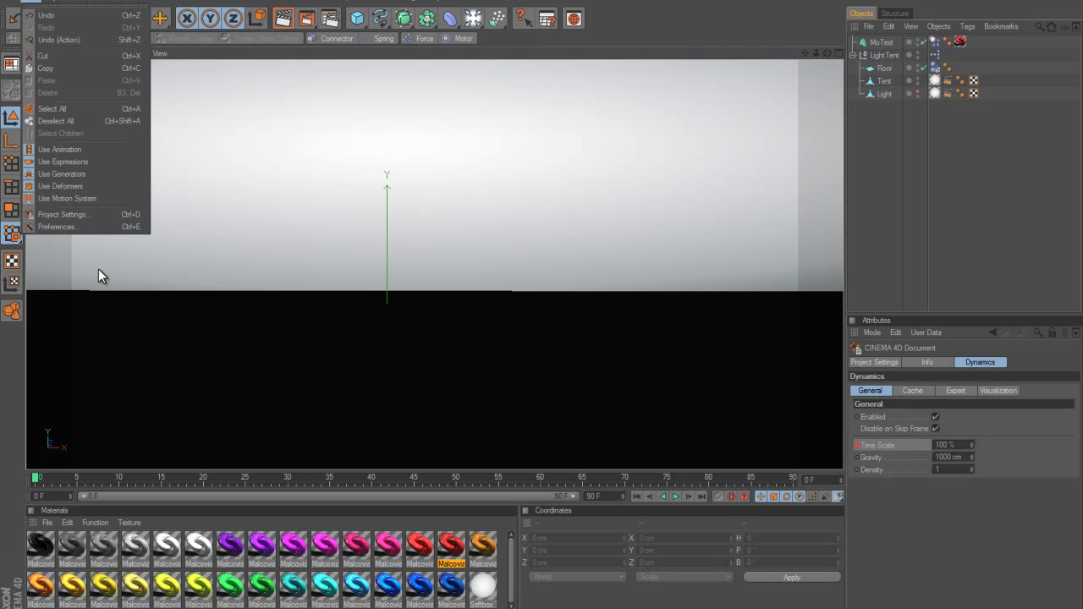
# Step: Reopen Project Settings and the Timeline, and inspect the frame-0 Time Scale key
pyautogui.click(57, 214)
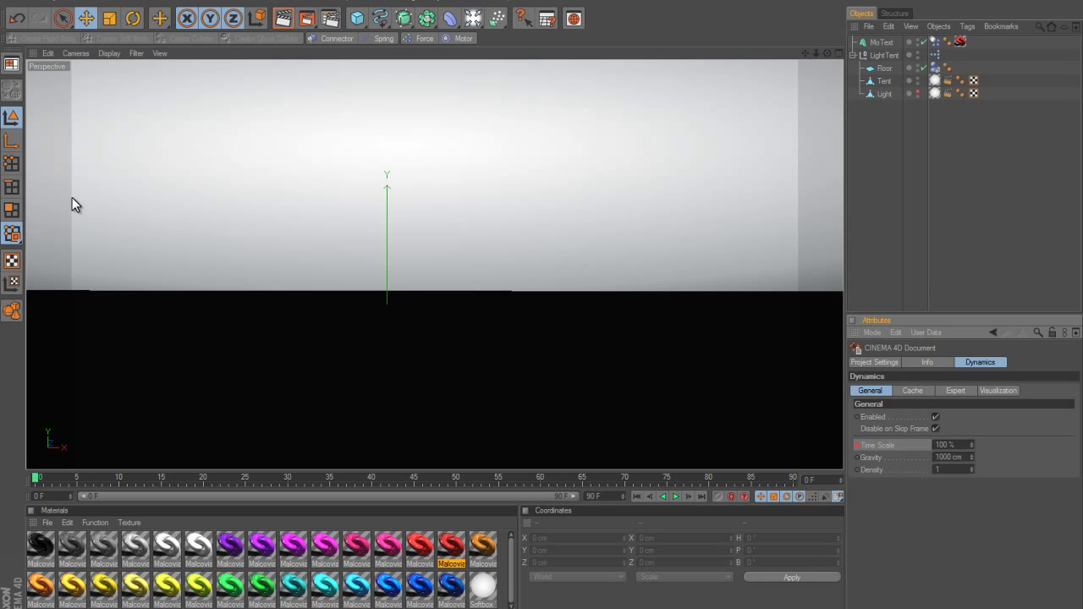
pyautogui.hotkey('shift', 'F3')
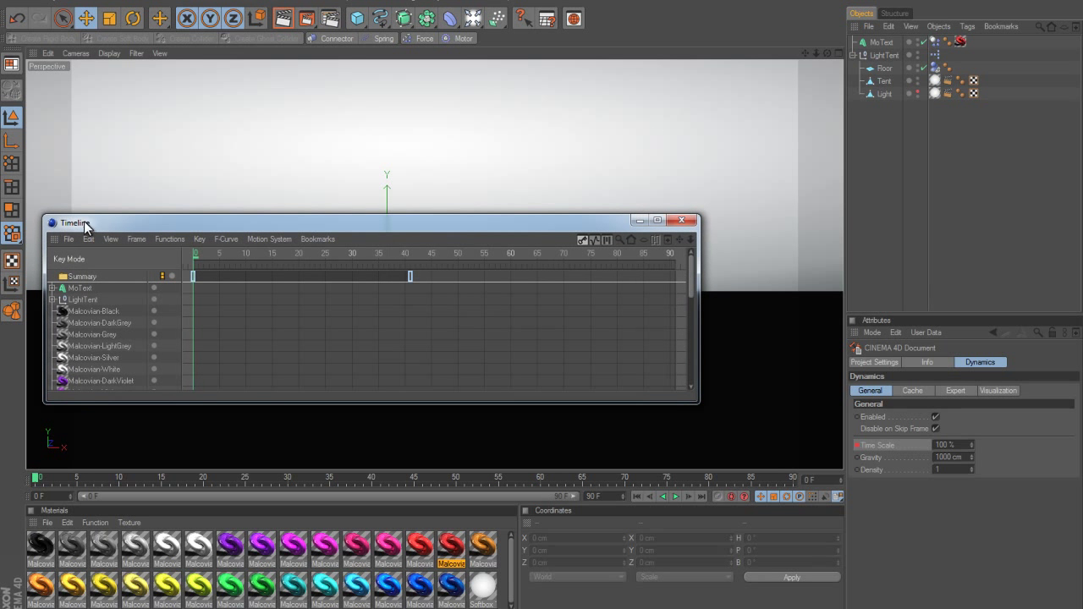
pyautogui.click(192, 277)
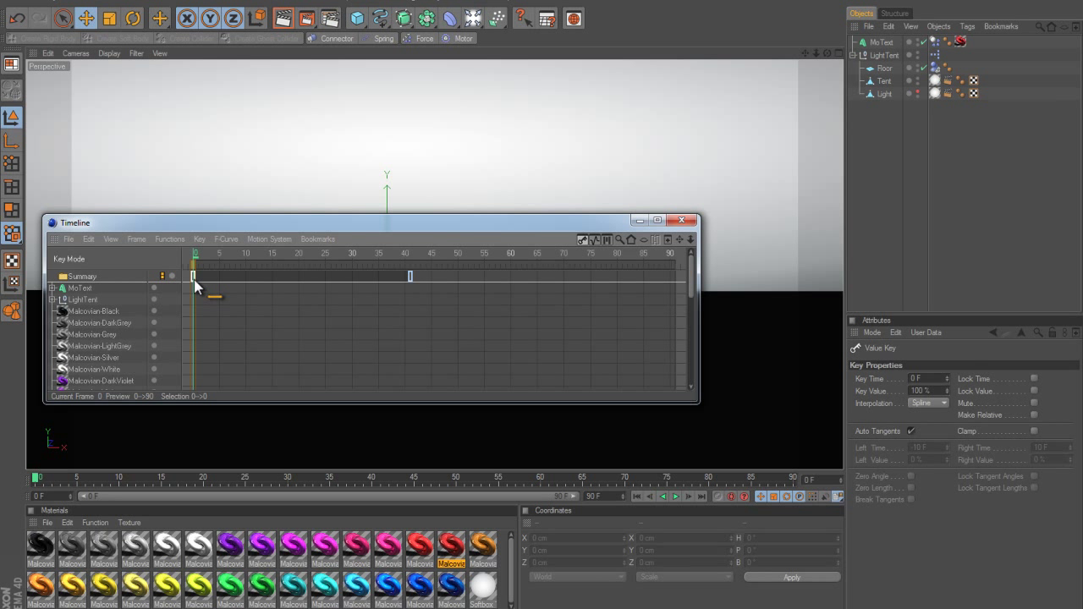
pyautogui.moveTo(223, 279); pyautogui.dragTo(444, 288)
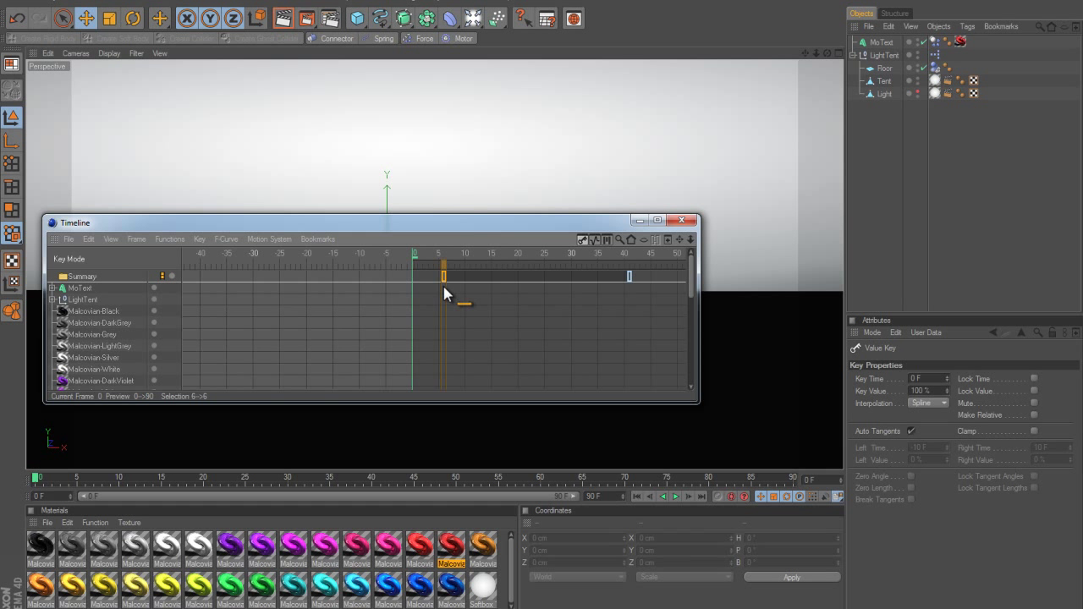
pyautogui.moveTo(359, 314); pyautogui.dragTo(206, 298)
pyautogui.rightClick(203, 278)
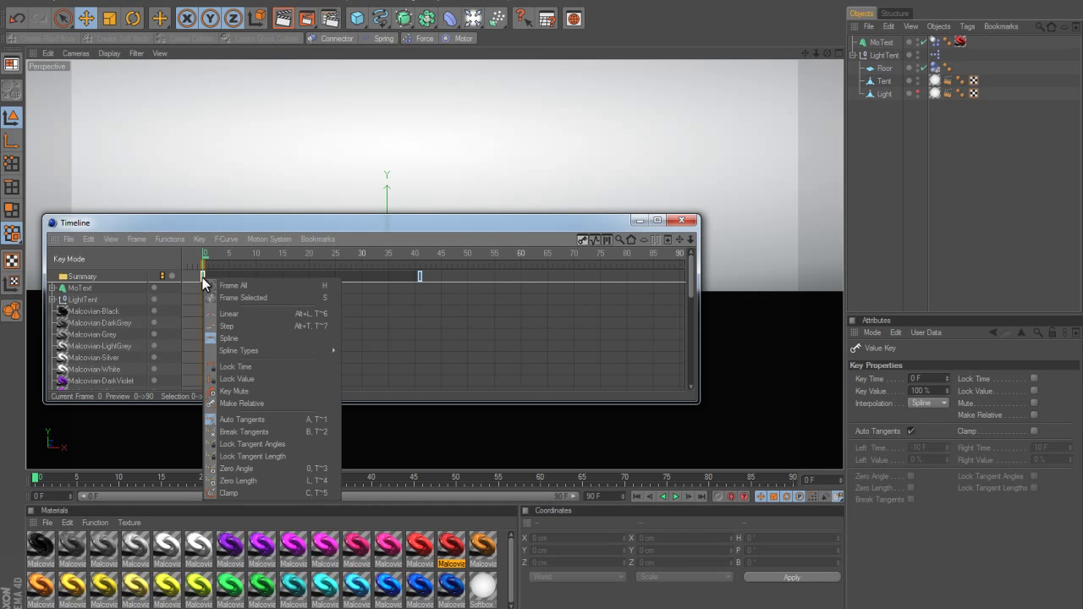
pyautogui.press('Escape')
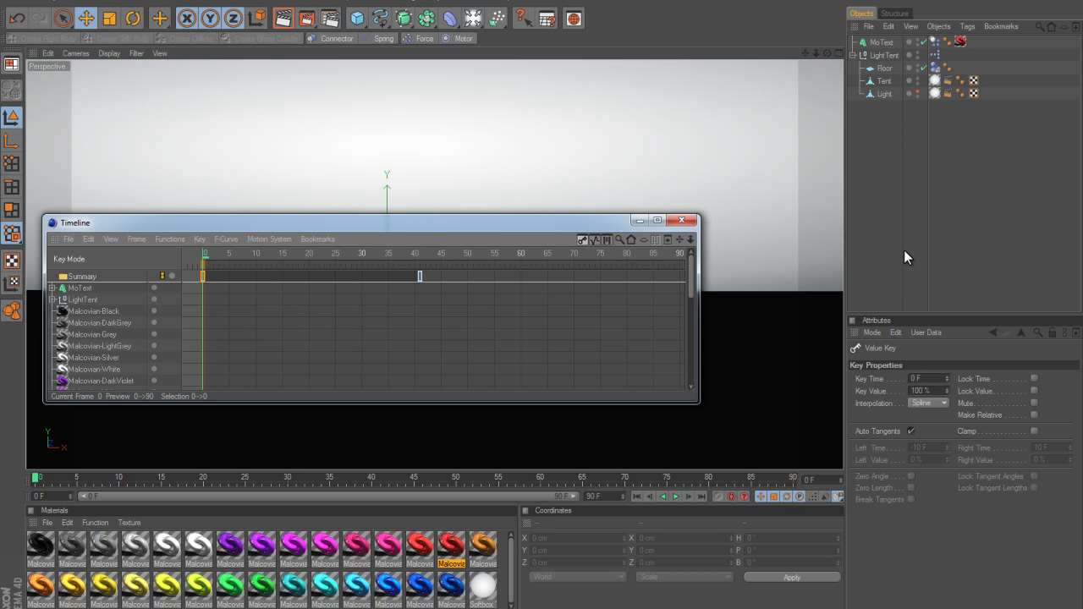
# Step: Add a 100 % Time Scale key at frame 40, then close the Timeline
pyautogui.hotkey('ctrl', 'd')
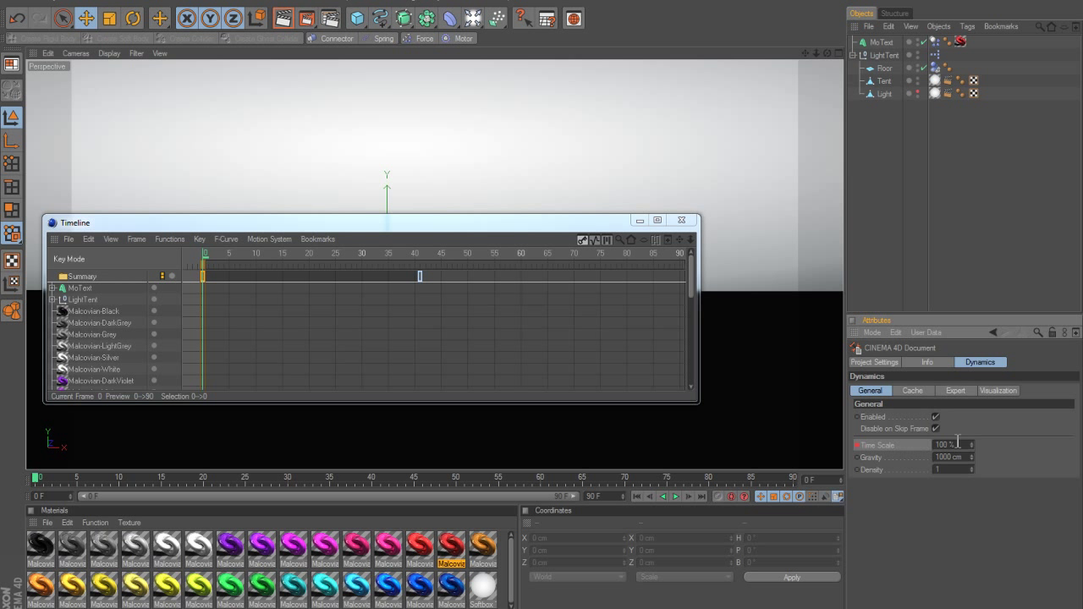
pyautogui.moveTo(205, 263); pyautogui.dragTo(417, 274)
pyautogui.click(951, 445)
pyautogui.write('100')
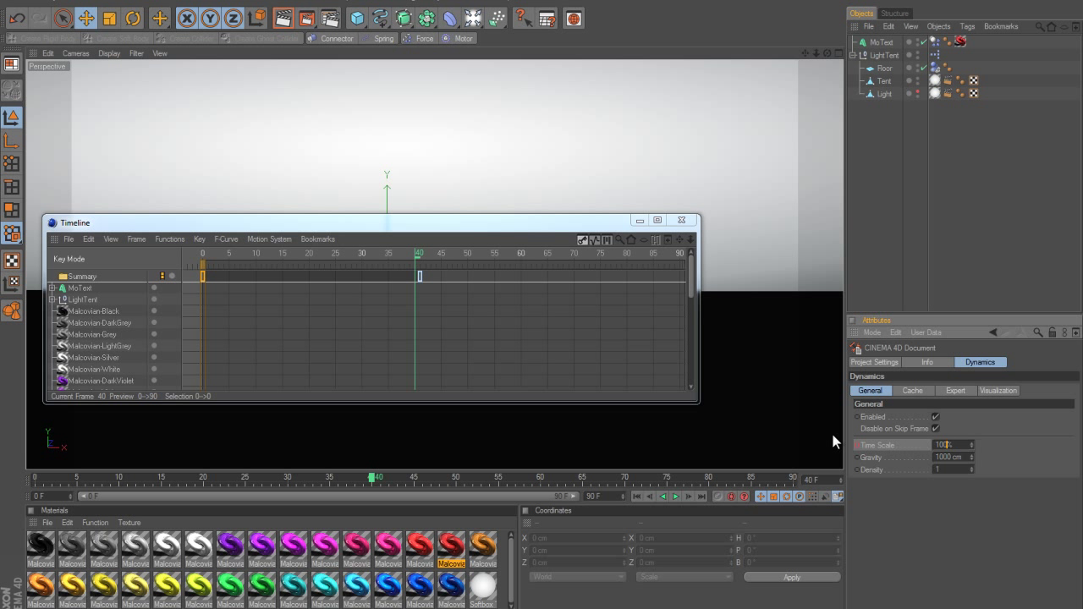
pyautogui.click(857, 445)
pyautogui.click(681, 221)
# Step: Rewind to frame 0 and play the revised falling-letters animation
pyautogui.moveTo(374, 479); pyautogui.dragTo(34, 483)
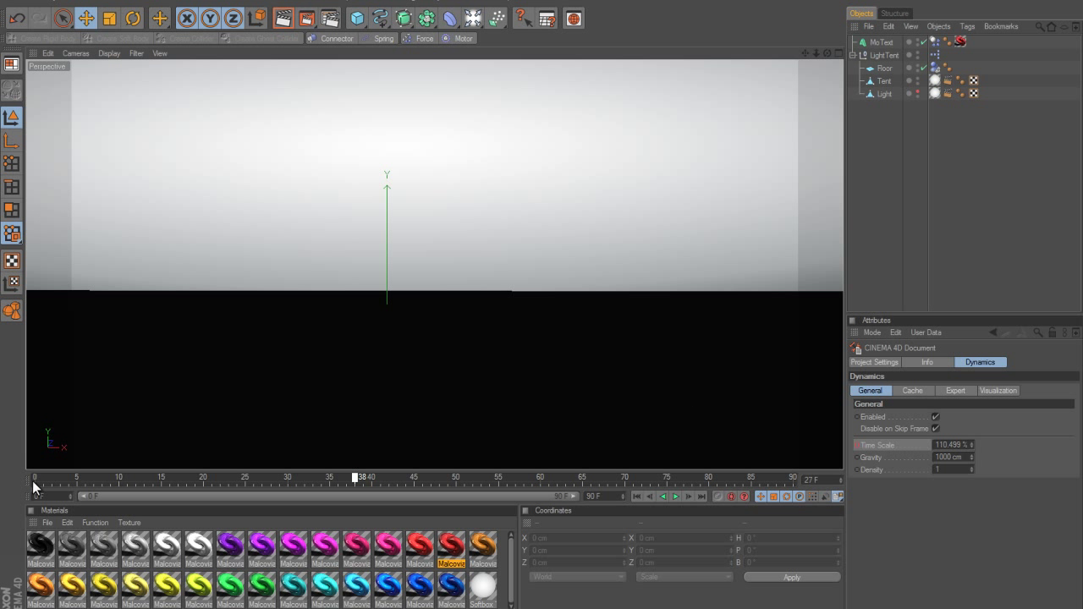
pyautogui.click(678, 496)
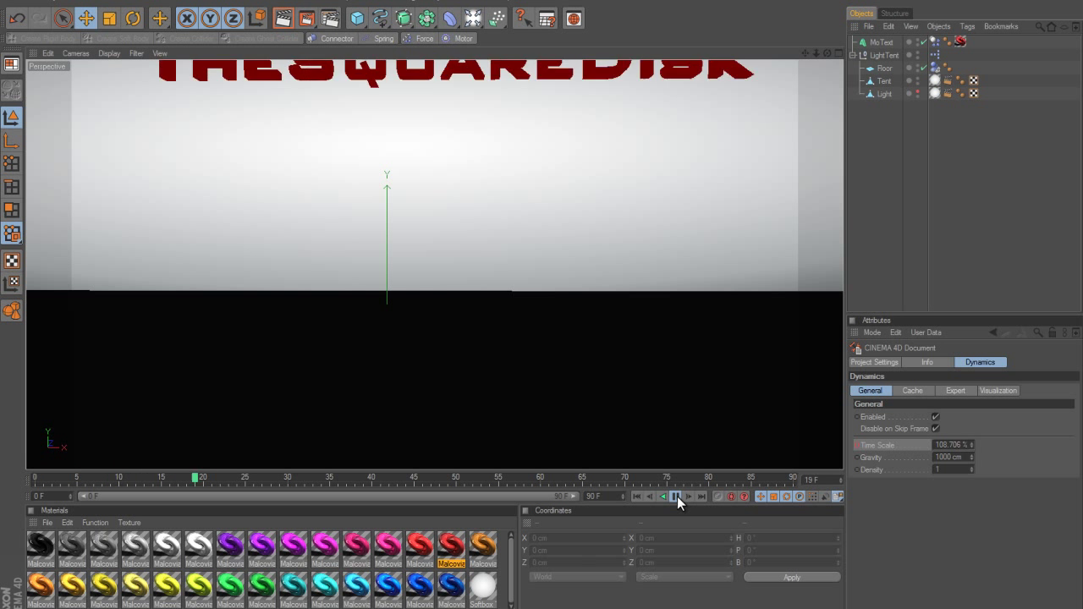